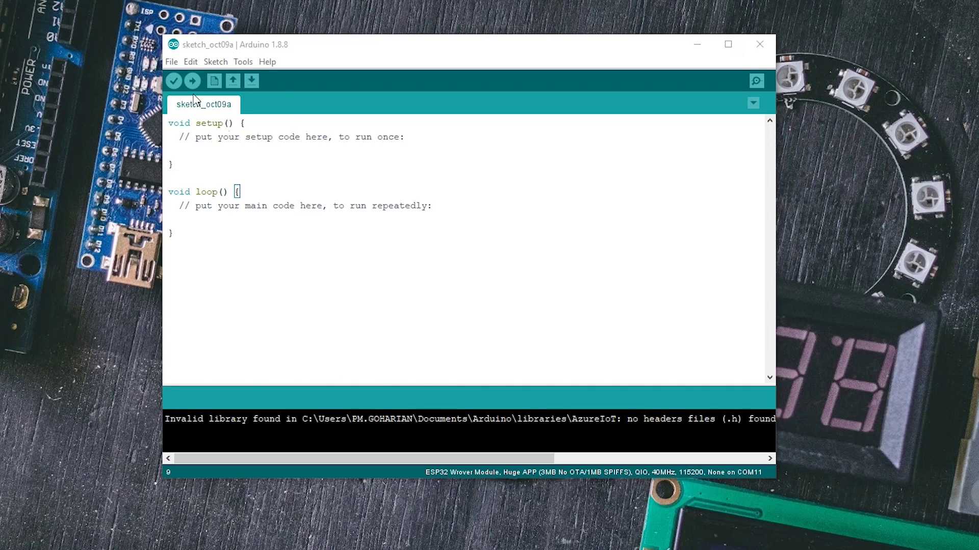
Step: Open File > Preferences and move its window up and to the left
left_click(171, 61)
left_click(190, 61)
left_click(207, 244)
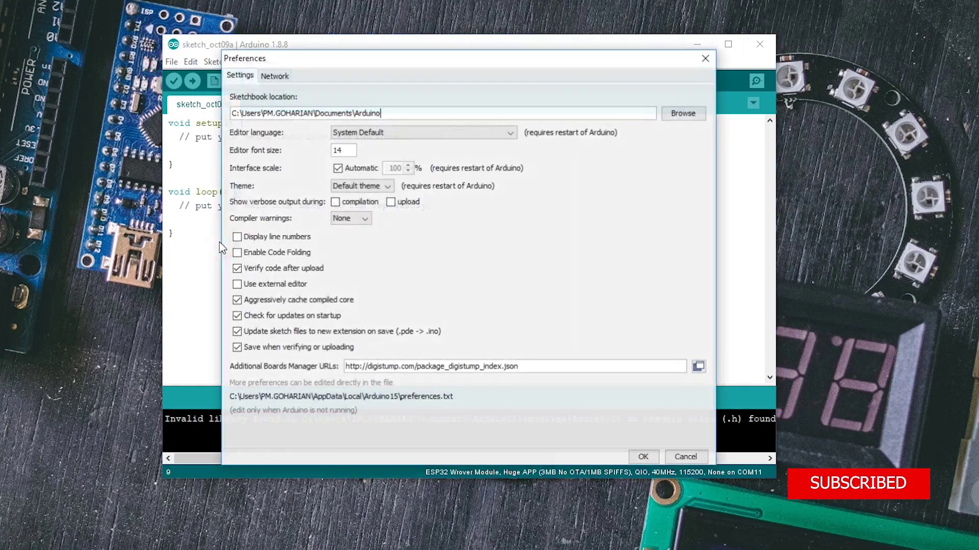
left_click_drag(405, 60, 348, 8)
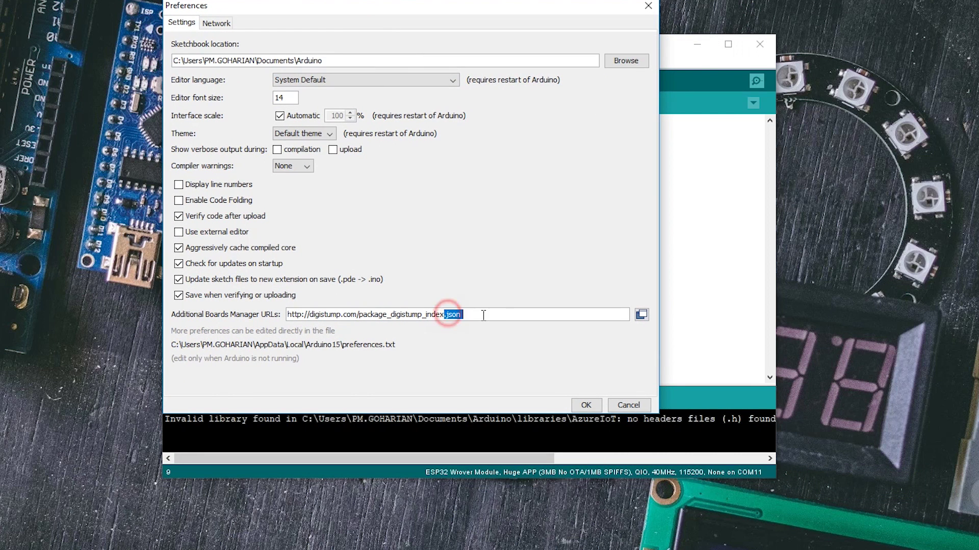
Step: Append the copied esp32 package index URL to Additional Boards Manager URLs and save
double_click(466, 314)
left_click(364, 315)
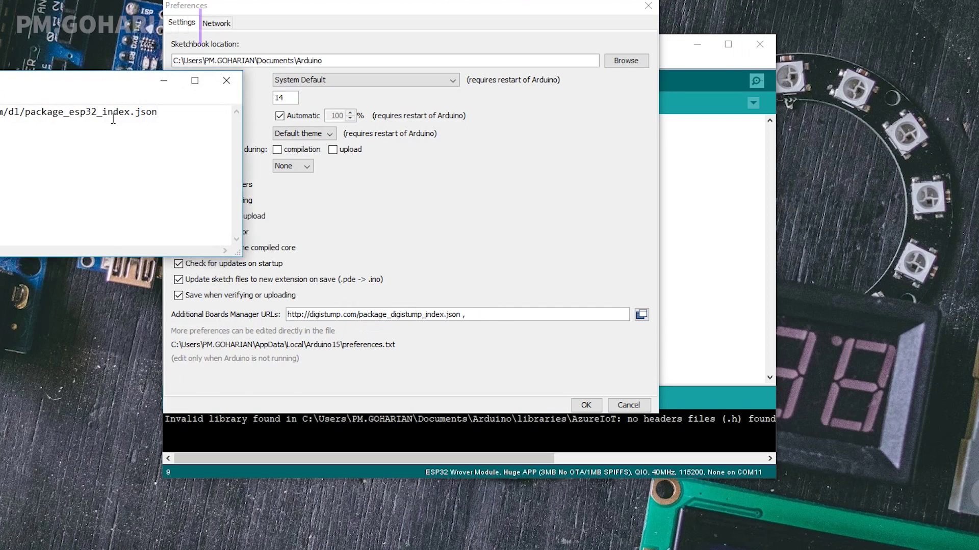
double_click(162, 114)
left_click(115, 168)
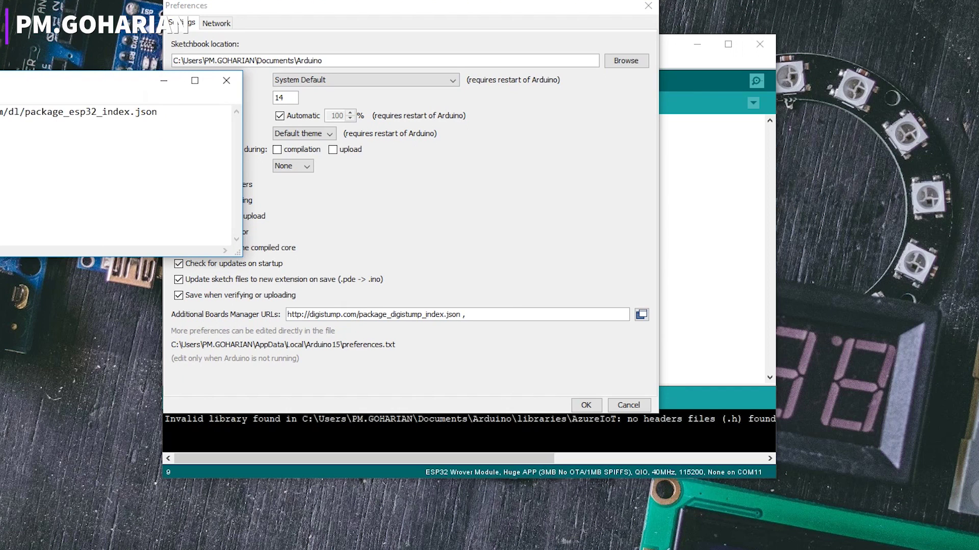
left_click_drag(1, 112, 136, 111)
right_click(130, 117)
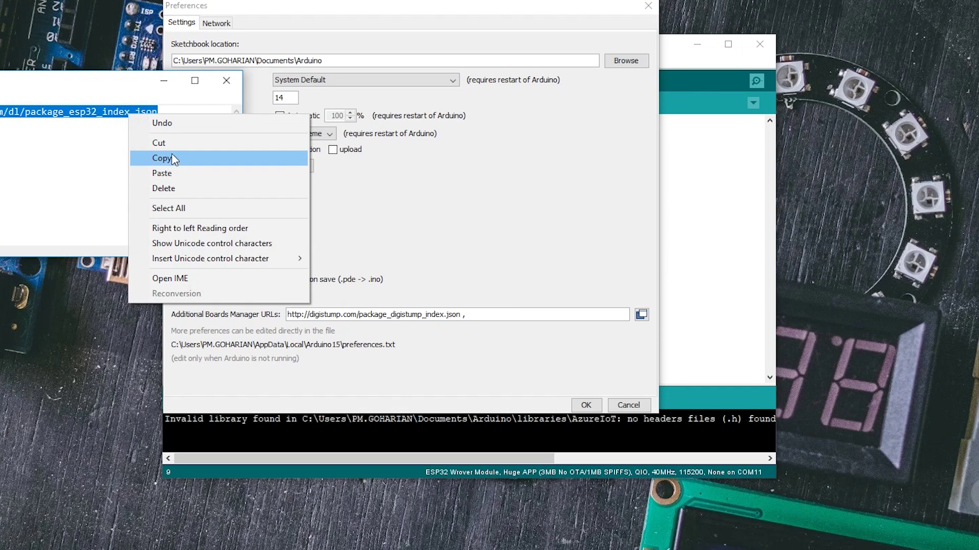
left_click(171, 156)
left_click(499, 313)
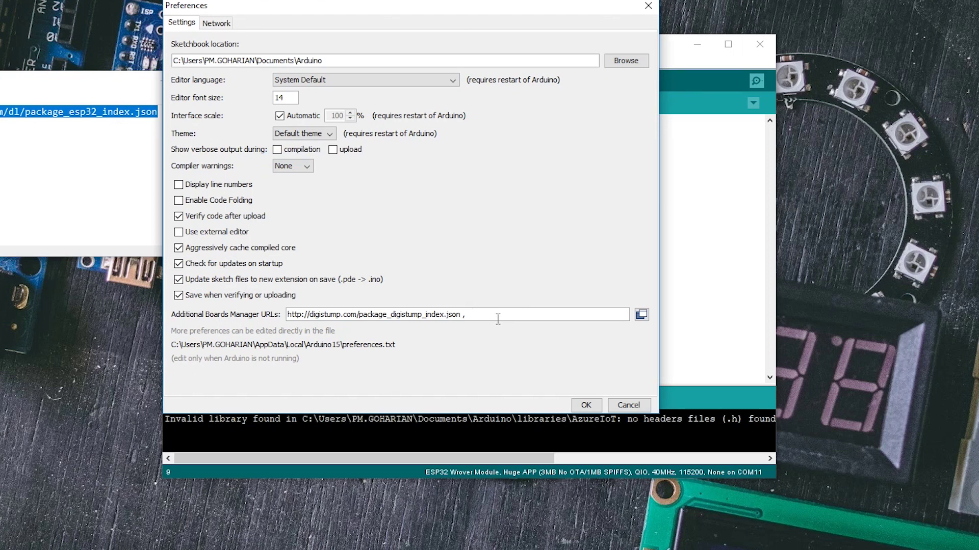
key("ctrl+v")
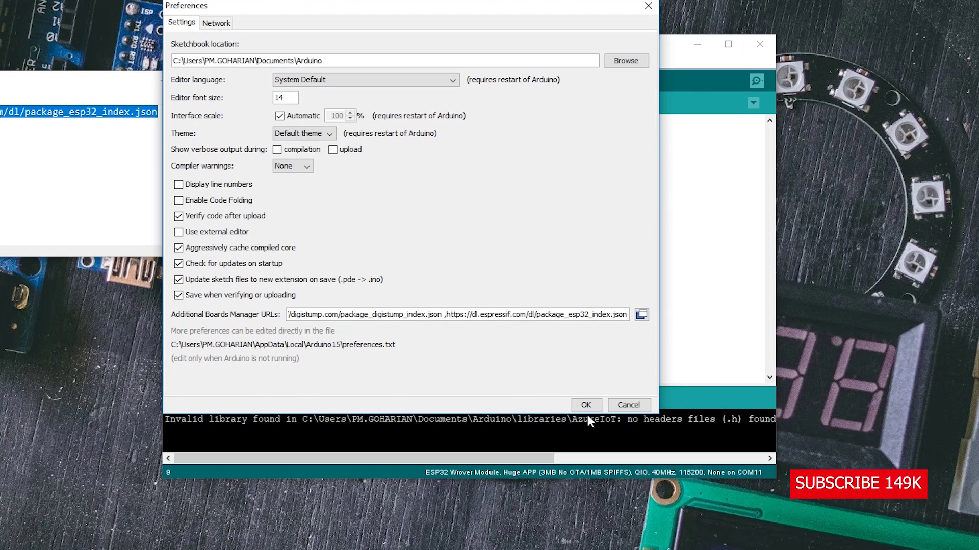
left_click(585, 406)
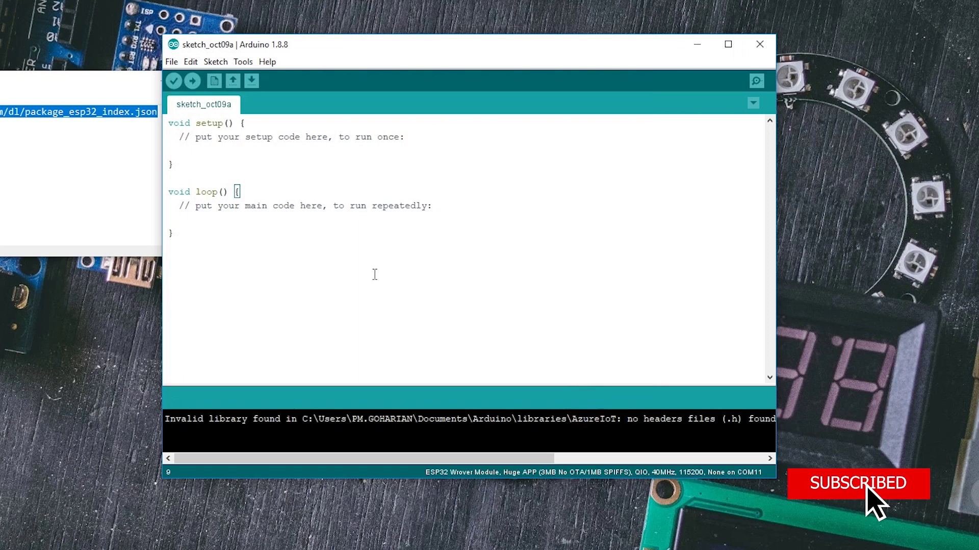
Step: In Boards Manager, confirm esp32 by Espressif Systems 1.0.4 is installed
left_click(191, 62)
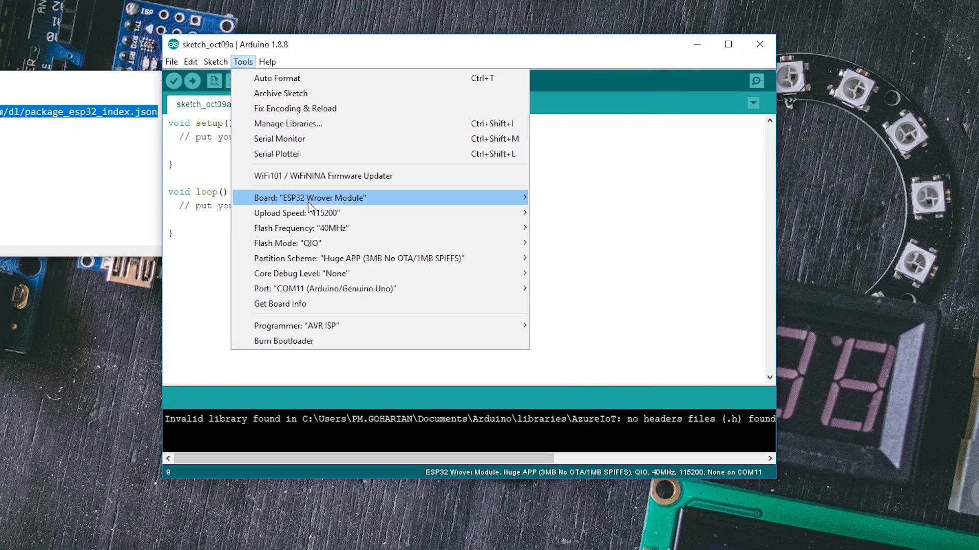
mouse_move(310, 199)
left_click(581, 92)
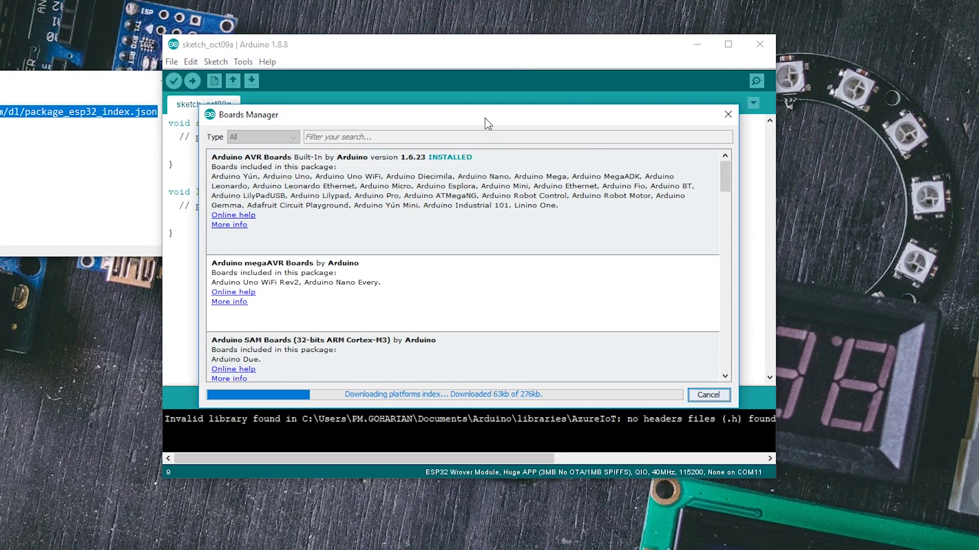
type("ESP")
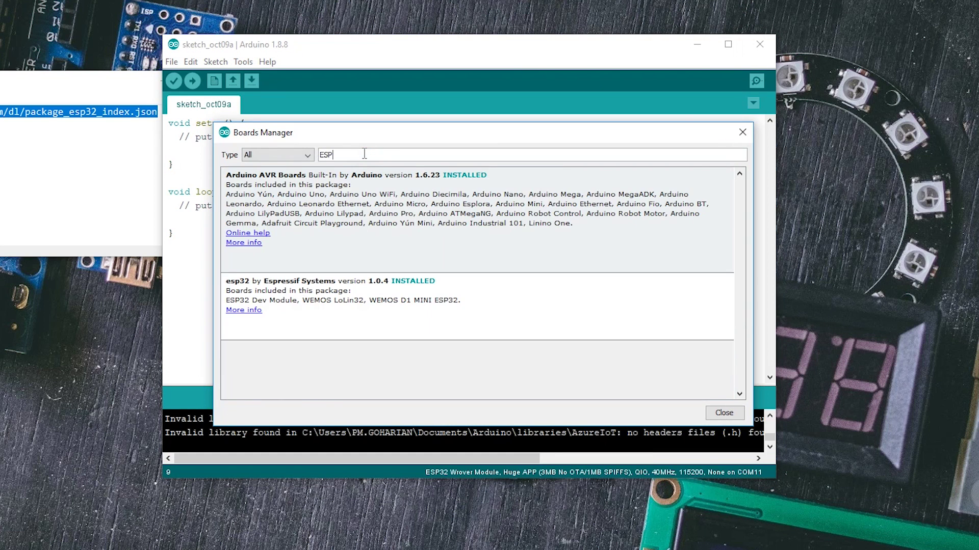
type(" 32")
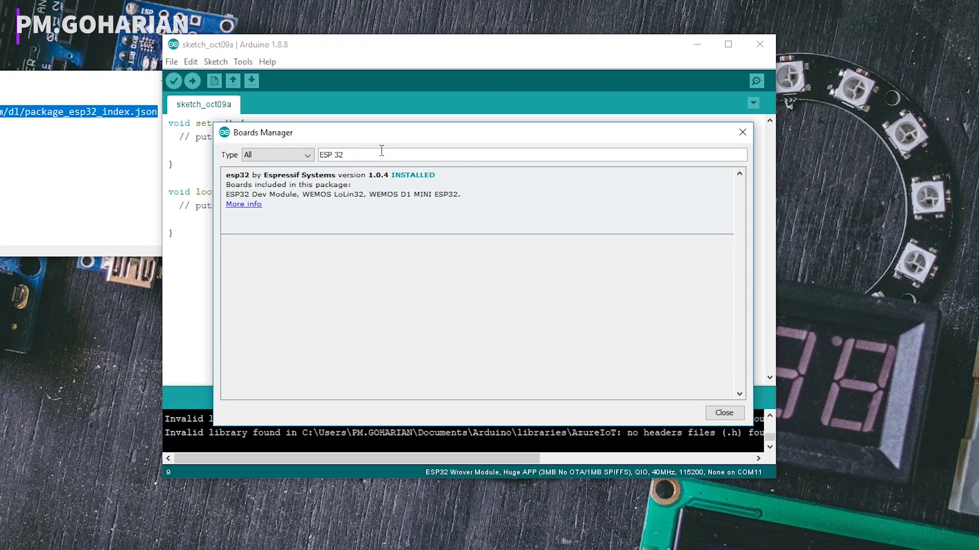
left_click(386, 193)
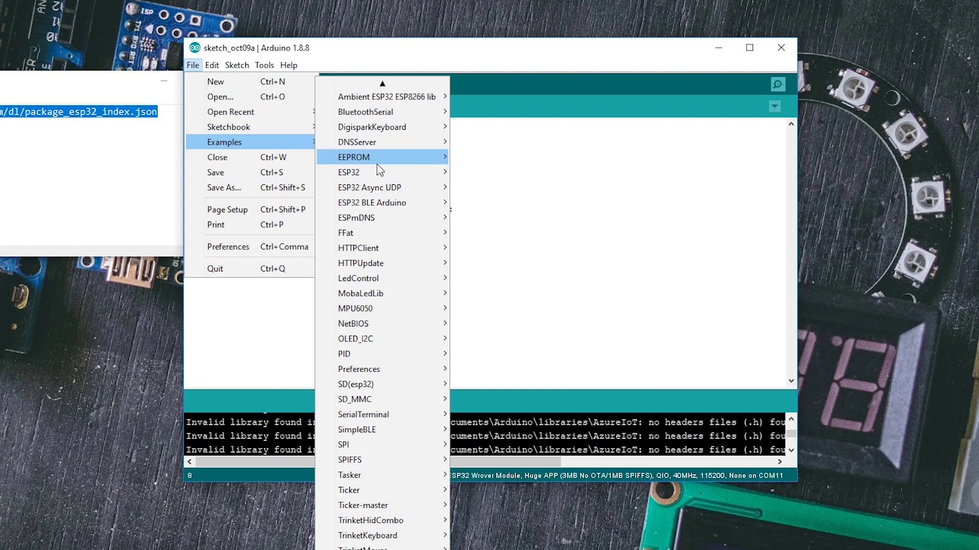
Step: Open the CameraWebServer example, minimize the blank sketch and arrange the example's window
mouse_move(349, 172)
mouse_move(482, 188)
left_click(562, 190)
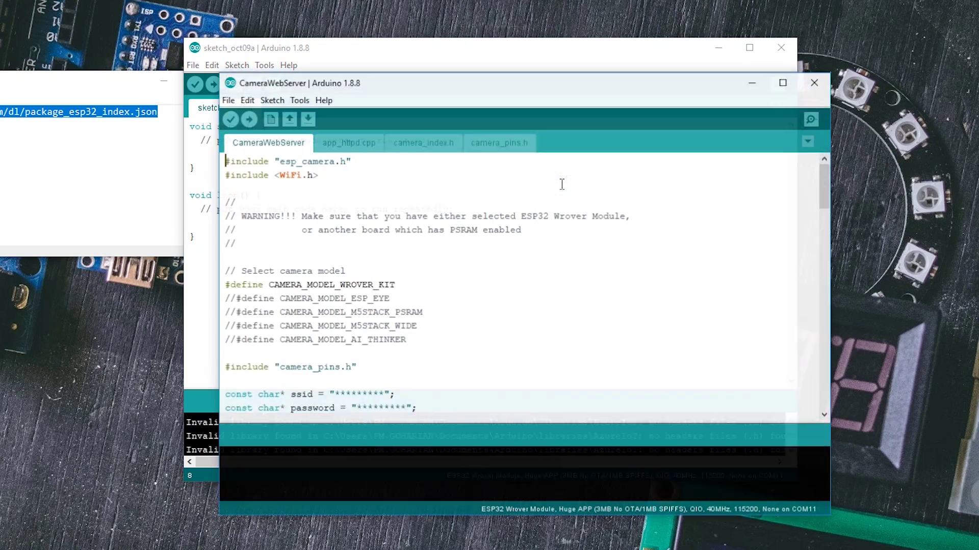
left_click(420, 48)
left_click(718, 48)
left_click_drag(535, 82, 572, 46)
left_click(226, 81)
left_click_drag(488, 47, 429, 28)
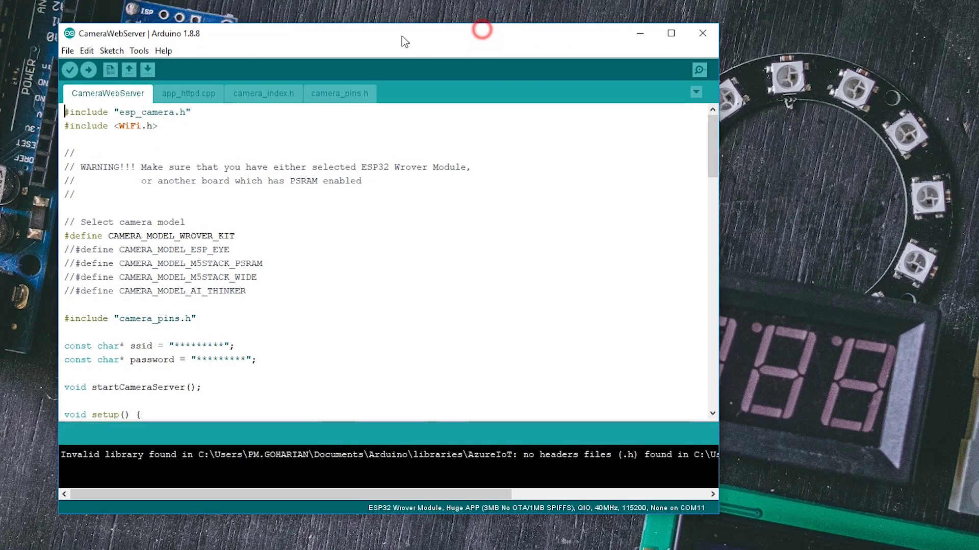
left_click_drag(490, 27, 495, 14)
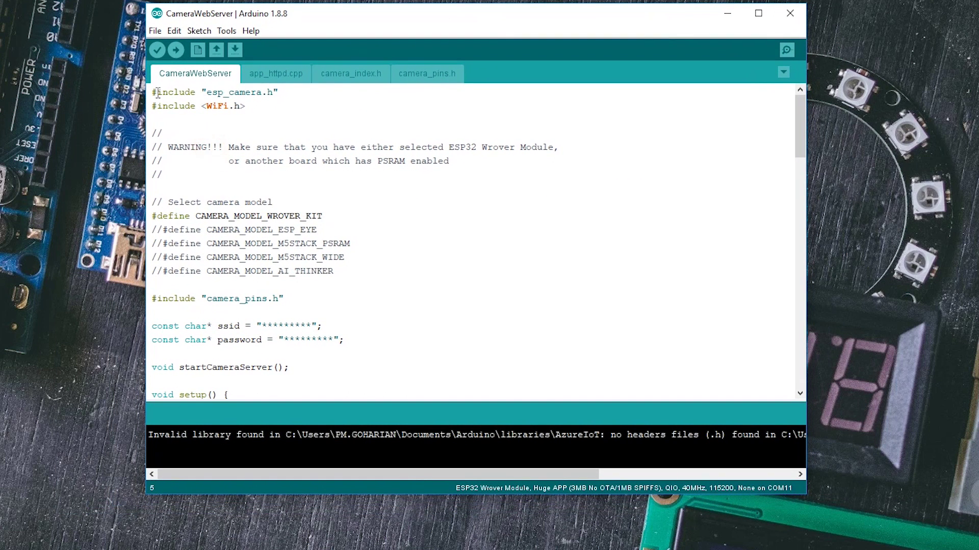
Step: Comment out CAMERA_MODEL_WROVER_KIT and uncomment CAMERA_MODEL_AI_THINKER
left_click(250, 129)
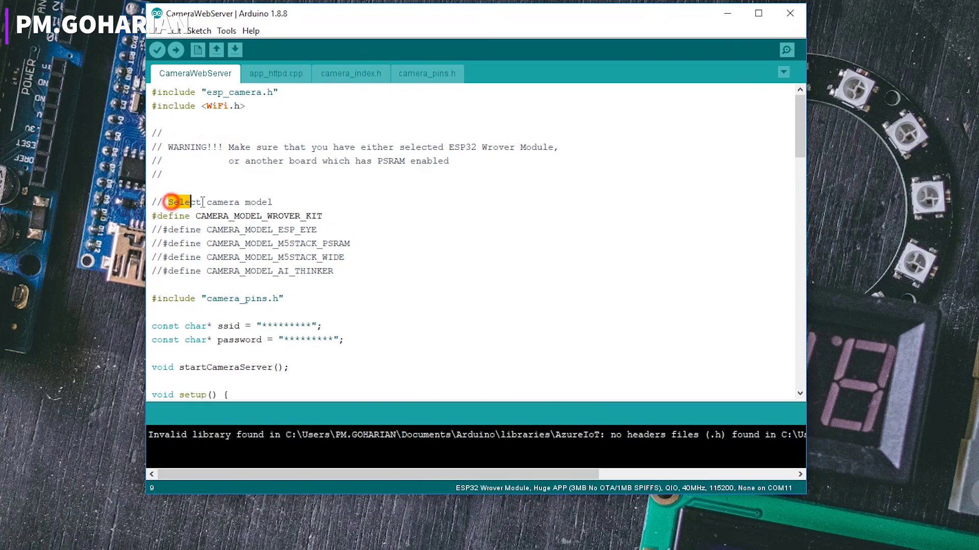
left_click(293, 204)
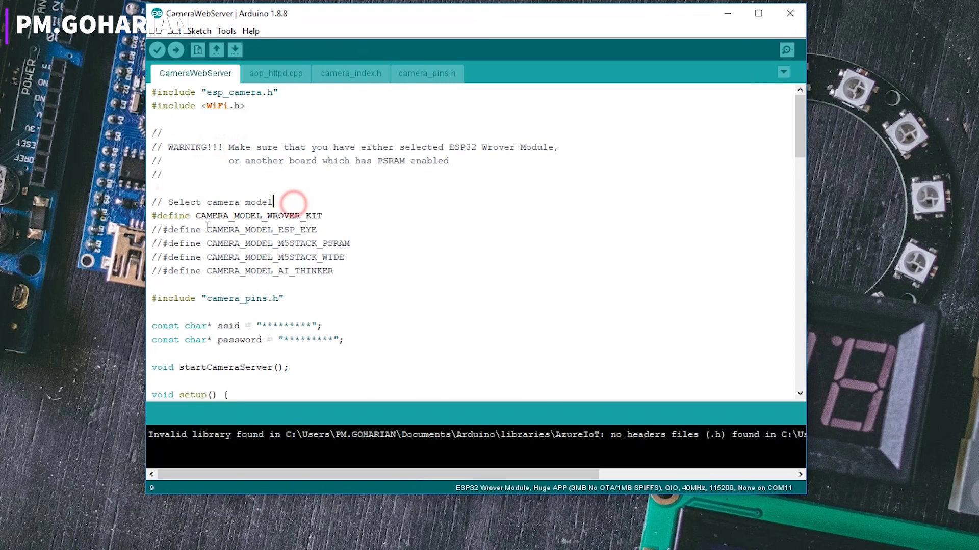
left_click(153, 218)
type("//")
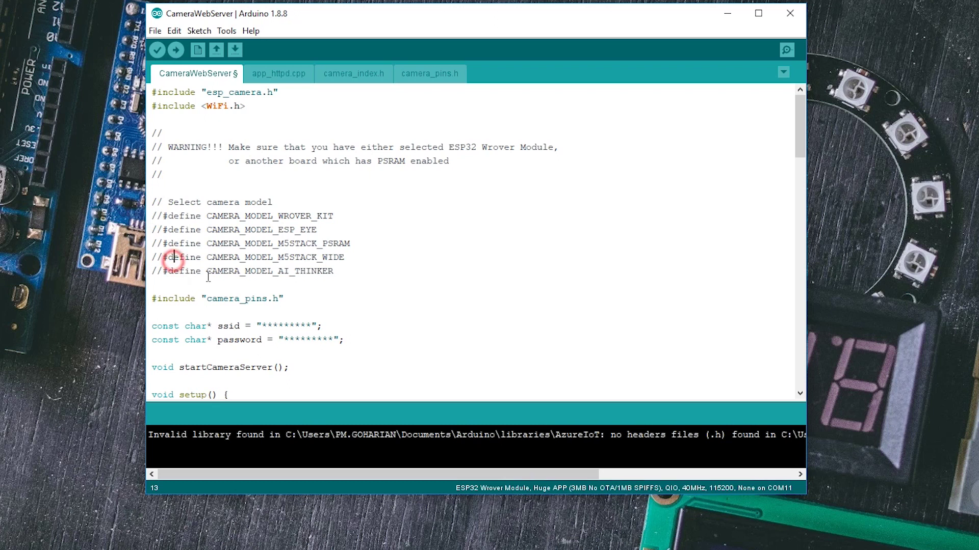
left_click_drag(207, 272, 327, 276)
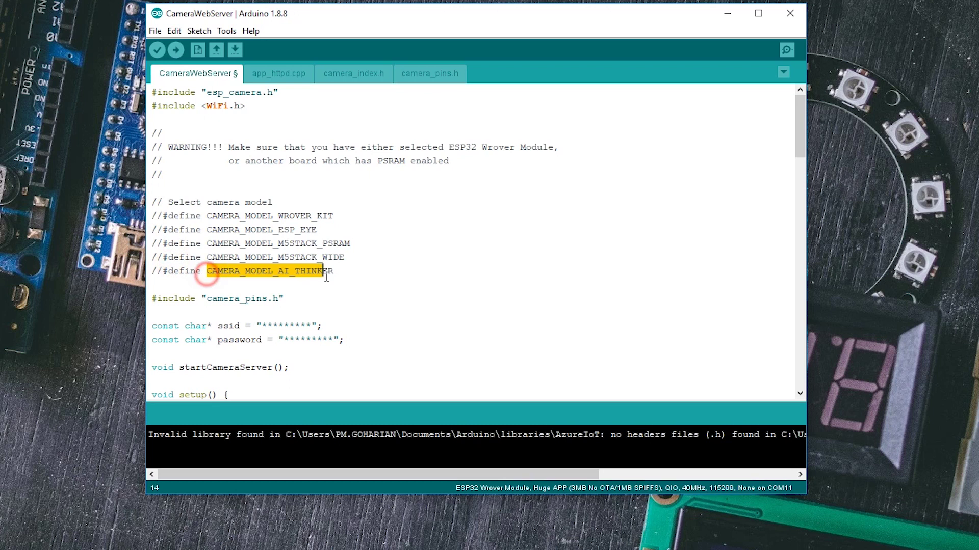
left_click(294, 272)
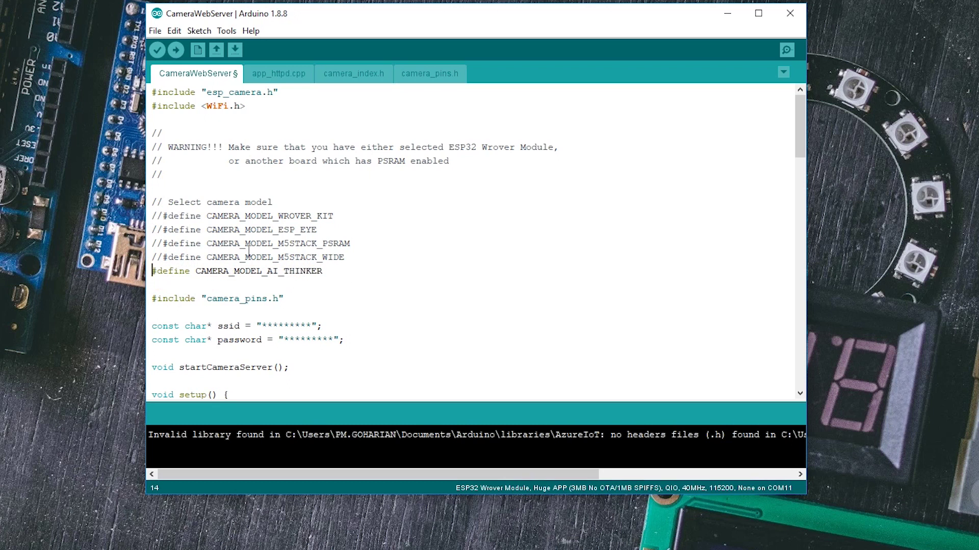
scroll(241, 324, "down", 2)
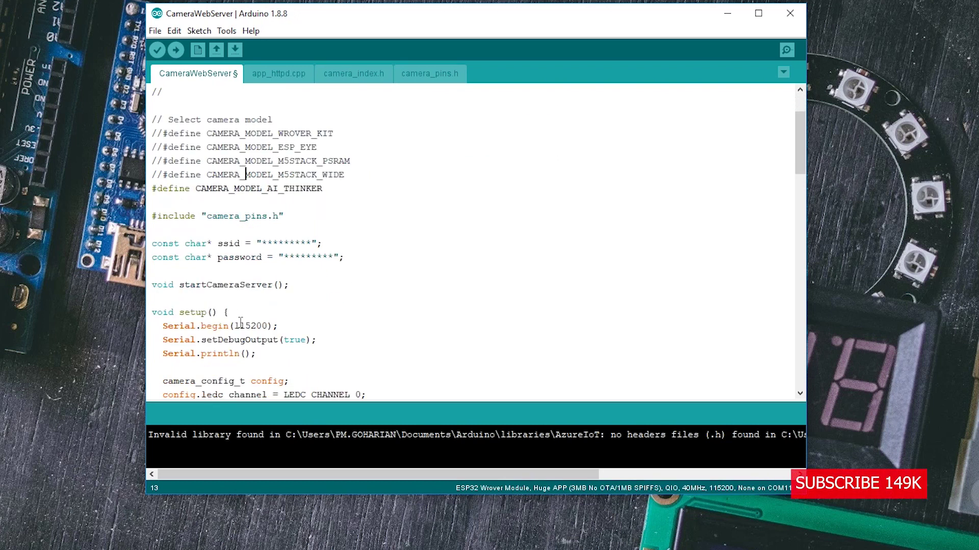
Step: Replace the asterisk placeholders in the ssid and password strings with the network's credentials
left_click(262, 256)
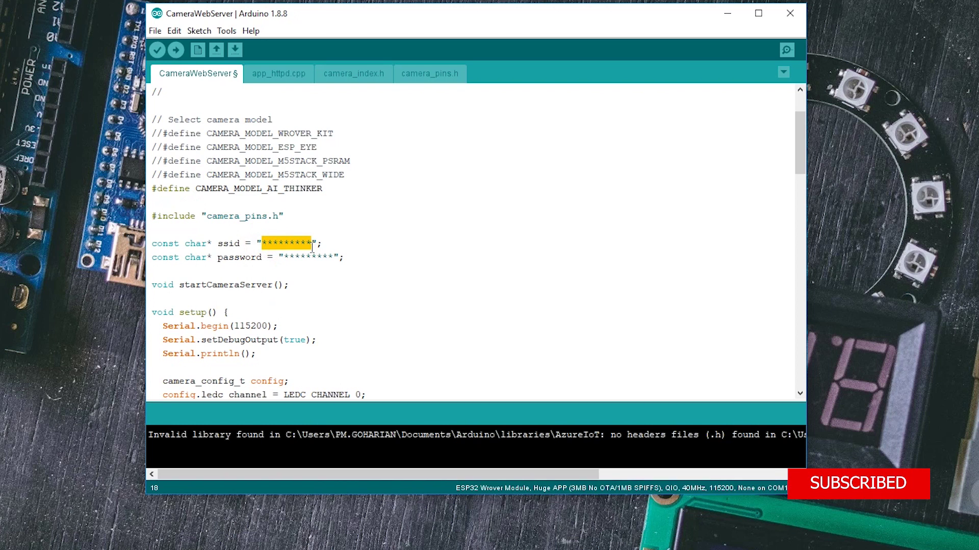
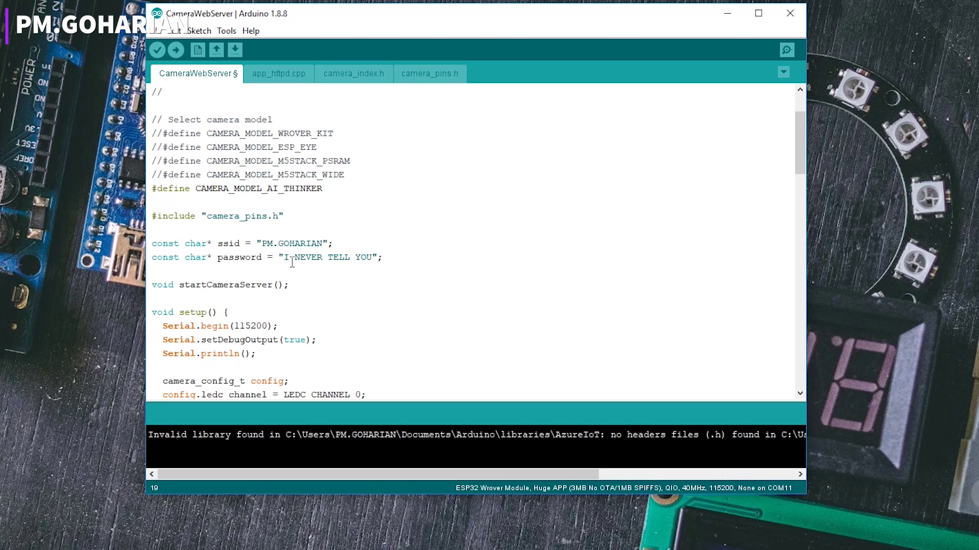
left_click(300, 268)
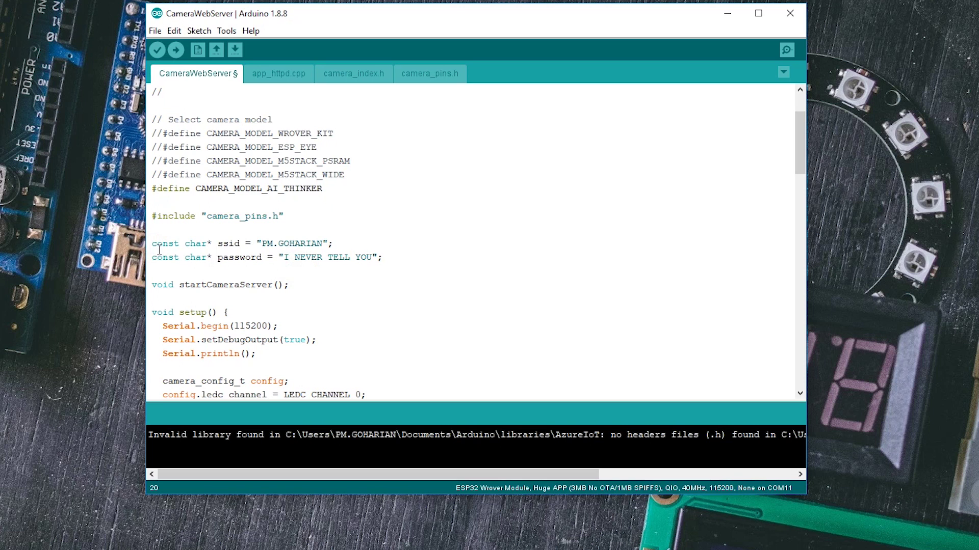
left_click_drag(153, 243, 383, 257)
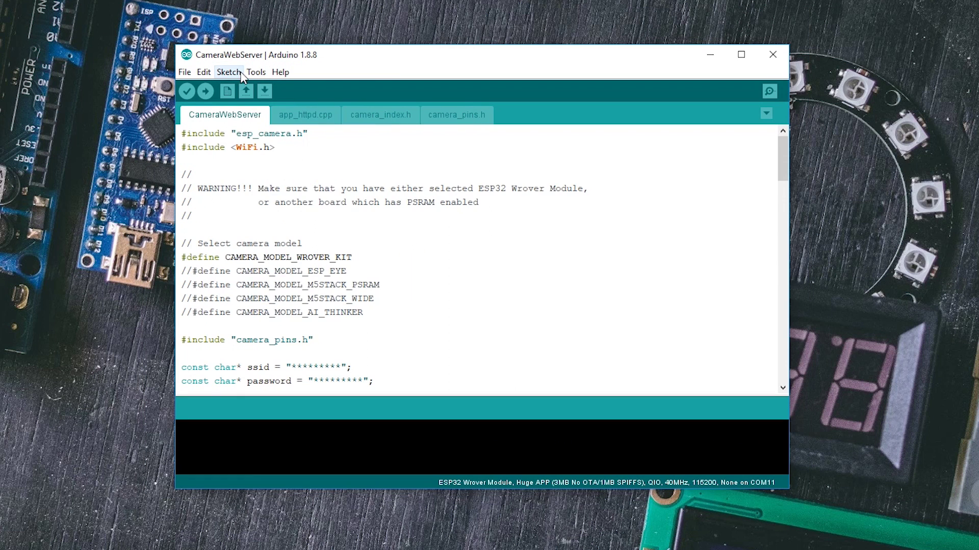
left_click(239, 72)
mouse_move(256, 72)
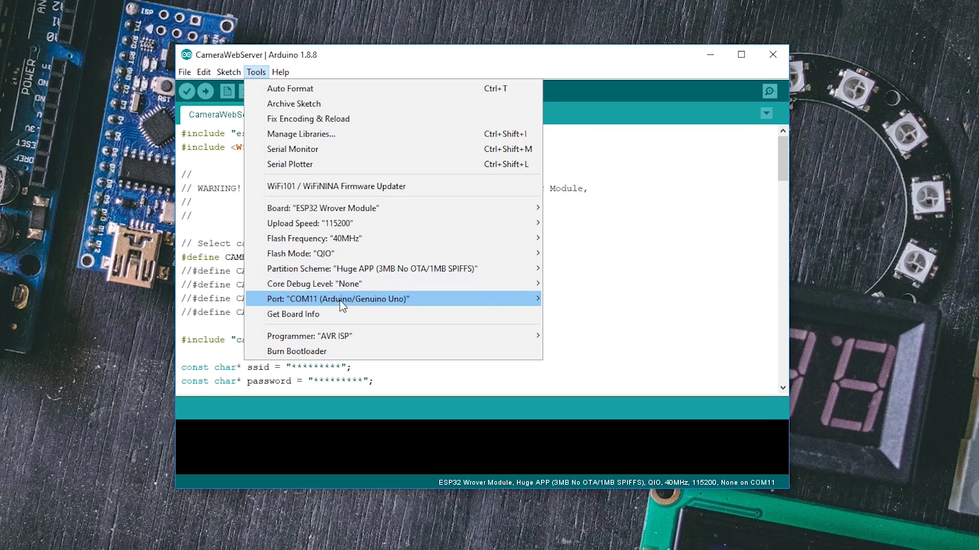
Step: Confirm the port is COM11 and upload the CameraWebServer sketch to the board
mouse_move(337, 300)
left_click(340, 60)
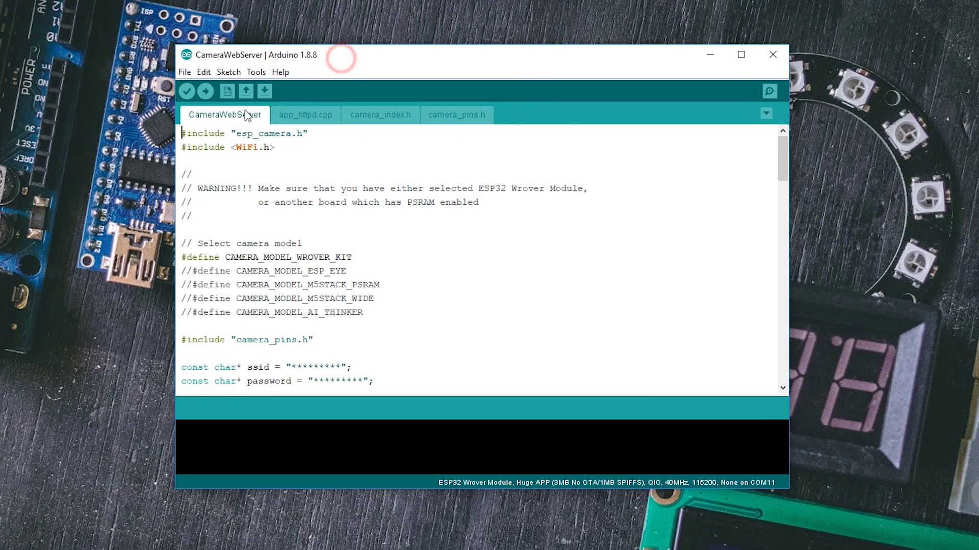
left_click(205, 92)
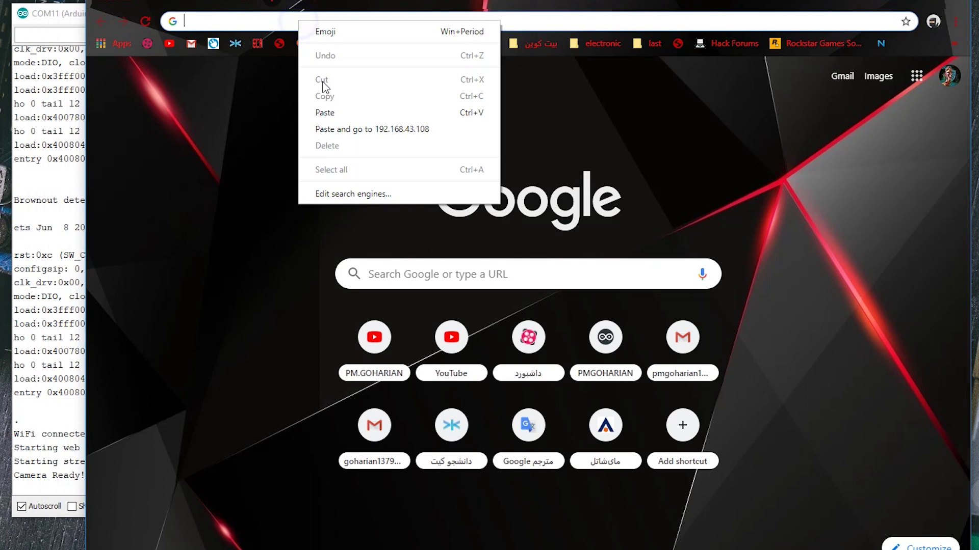
Step: Load the camera page at 192.168.43.108 in Chrome and move the Serial Monitor aside
left_click(329, 111)
left_click(312, 47)
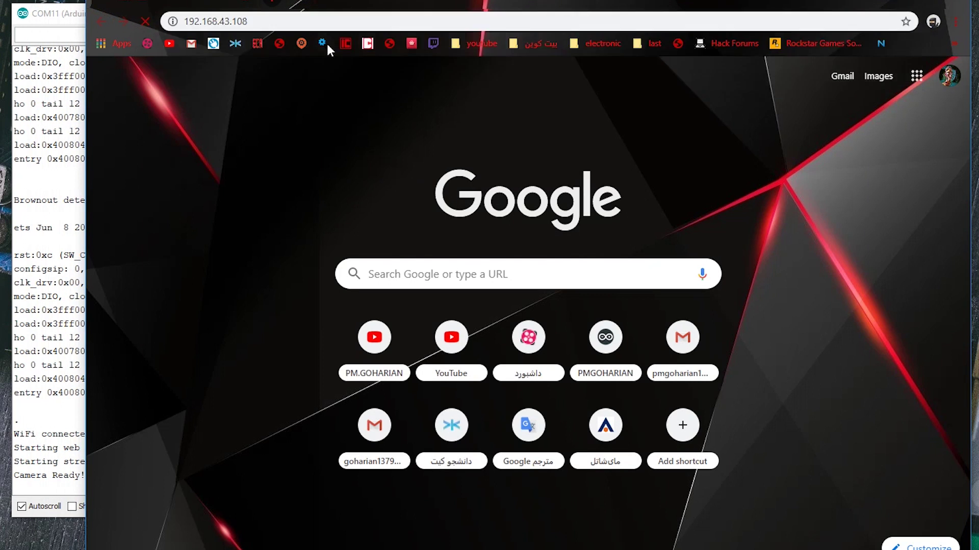
scroll(382, 82, "down", 1)
scroll(263, 299, "down", 2)
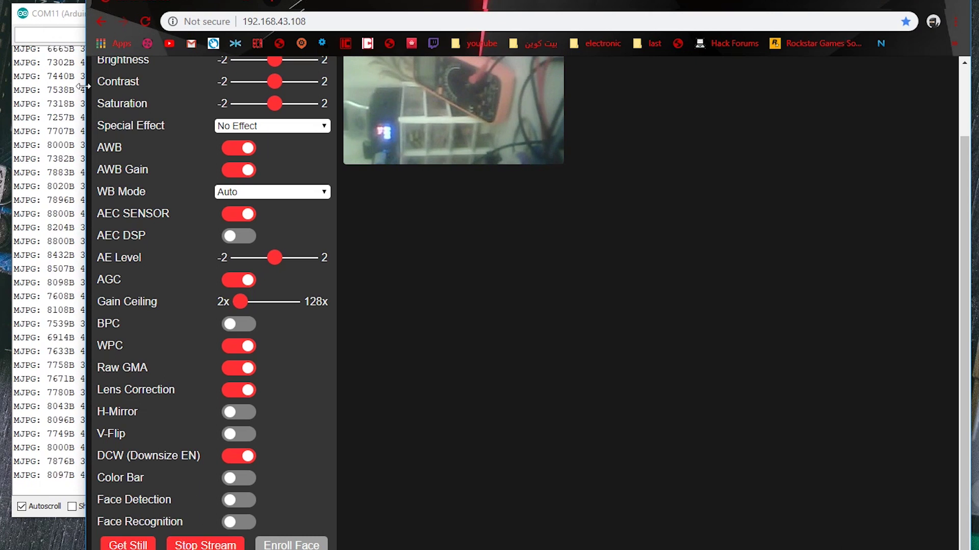
left_click(46, 230)
left_click_drag(237, 14, 76, 54)
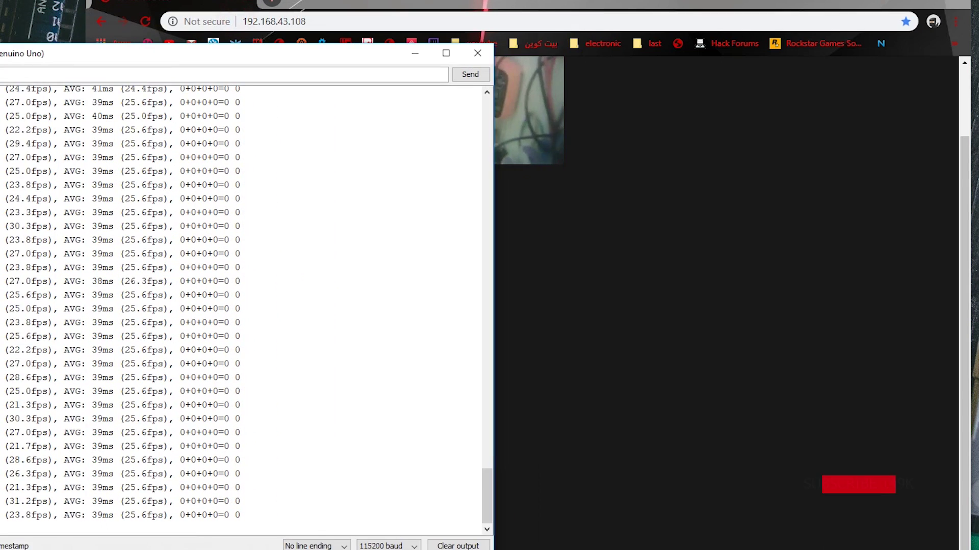
left_click(394, 12)
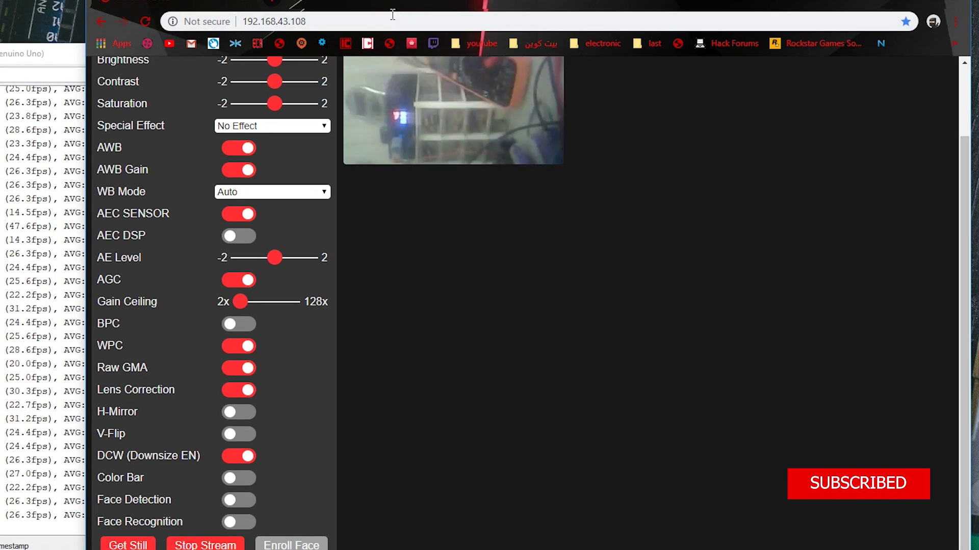
scroll(278, 284, "up", 3)
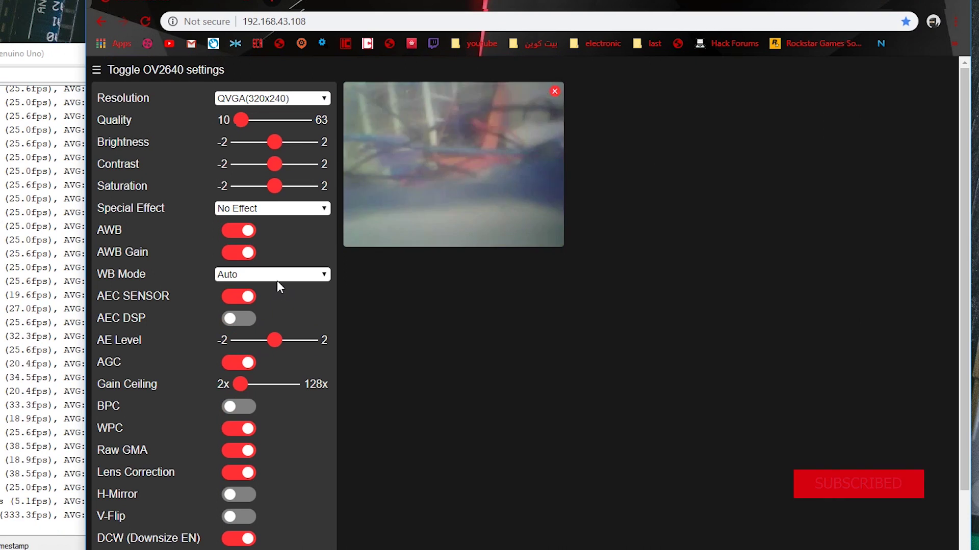
Step: Set the stream resolution to XGA(1024x768) after briefly trying HQVGA
left_click(272, 98)
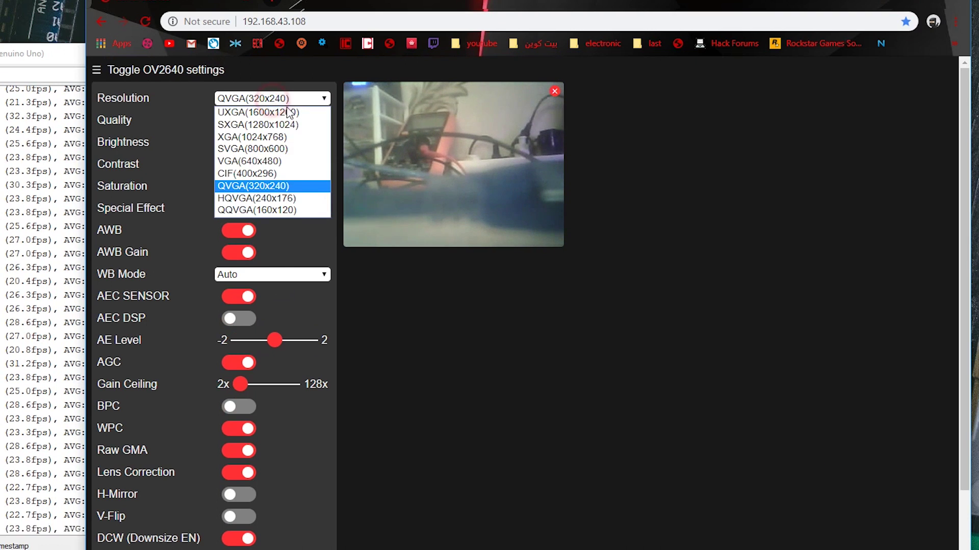
left_click(271, 191)
left_click(284, 100)
left_click(289, 133)
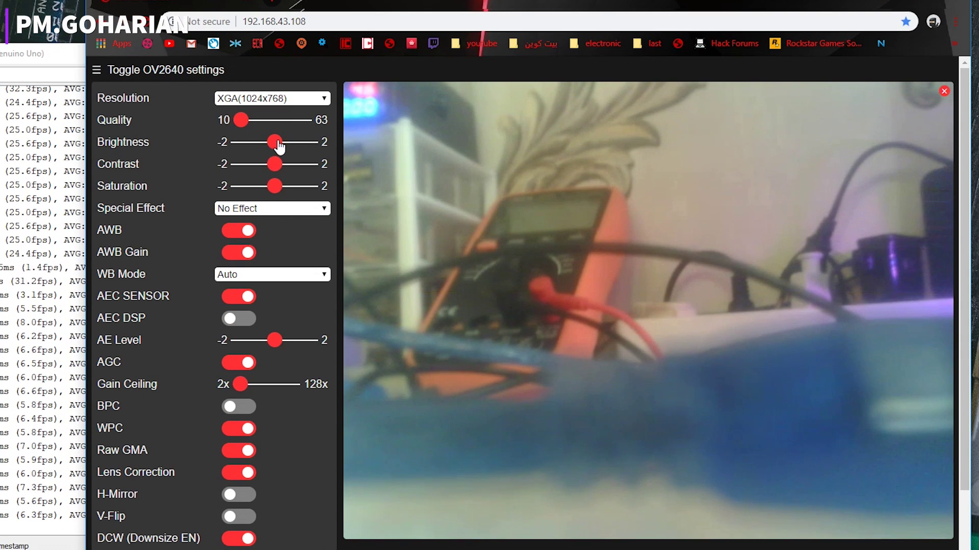
Step: Set brightness to maximum, push quality up, and raise contrast and saturation slightly
left_click(307, 144)
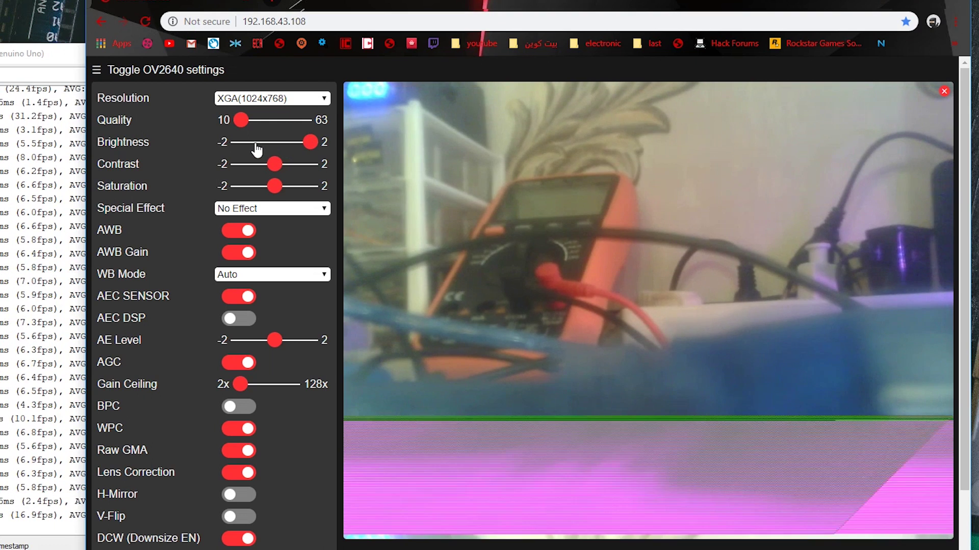
left_click(247, 143)
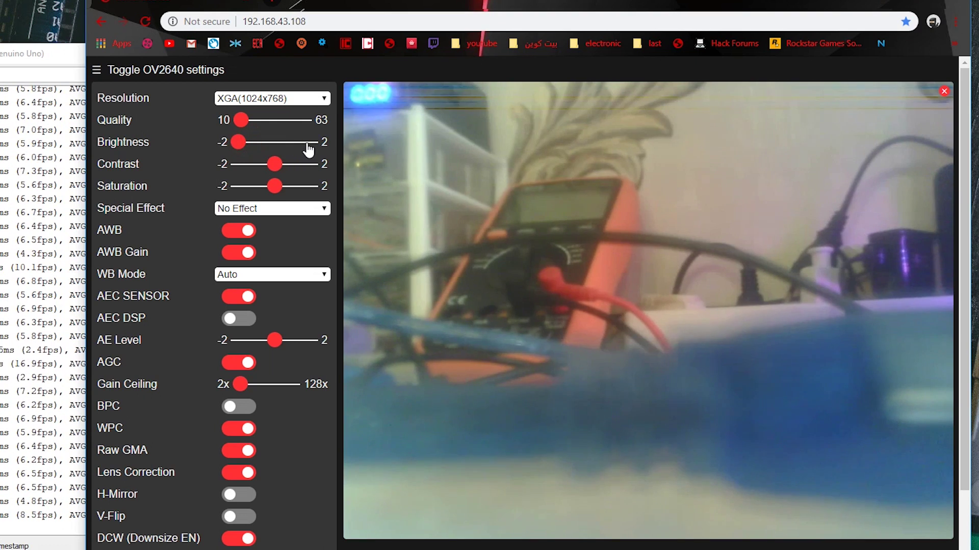
left_click(308, 142)
left_click(298, 120)
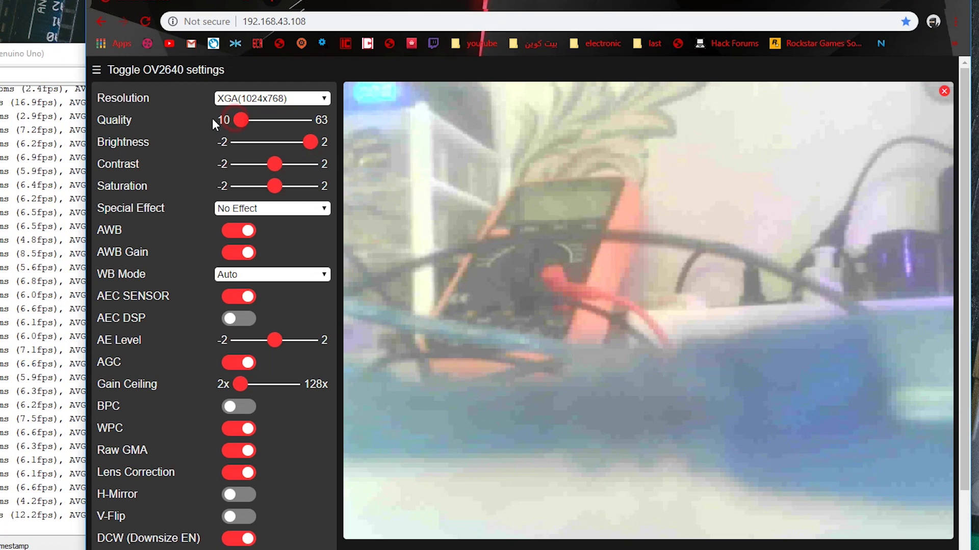
left_click(294, 164)
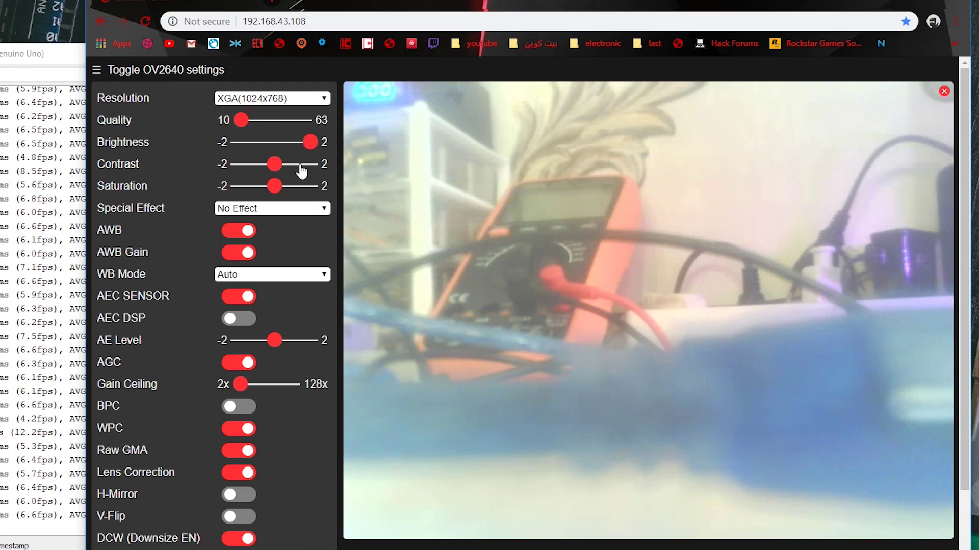
left_click(295, 186)
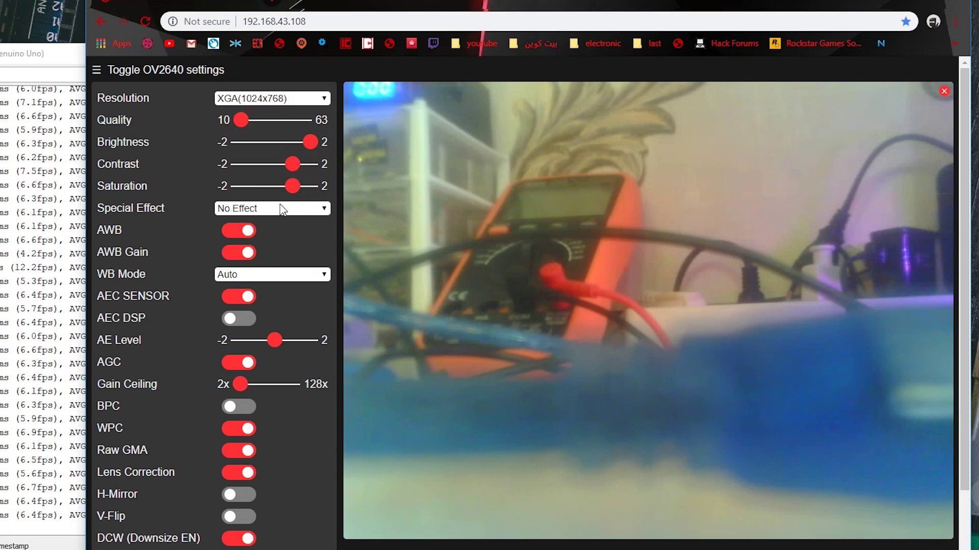
Step: Check the Special Effect and WB Mode options, keeping No Effect and Auto
left_click(271, 208)
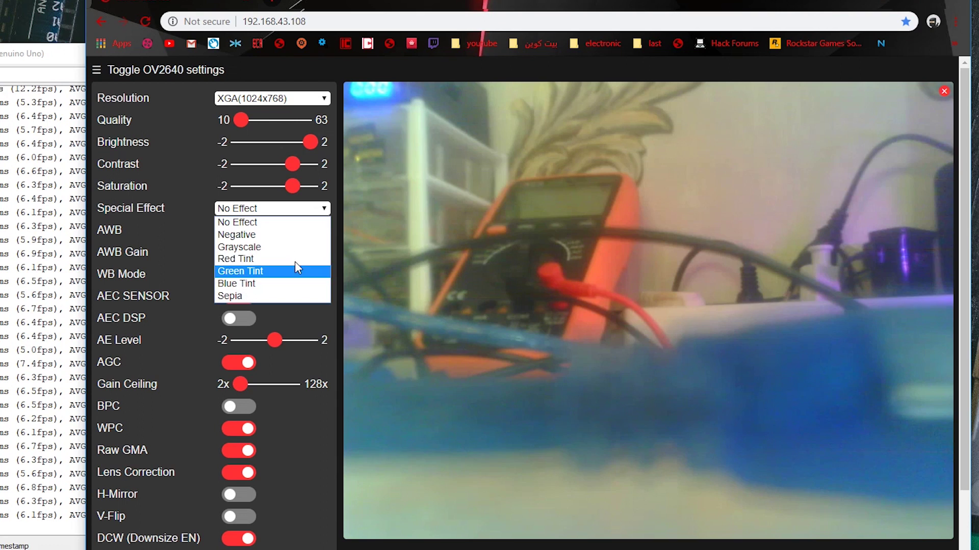
left_click(291, 208)
left_click(287, 274)
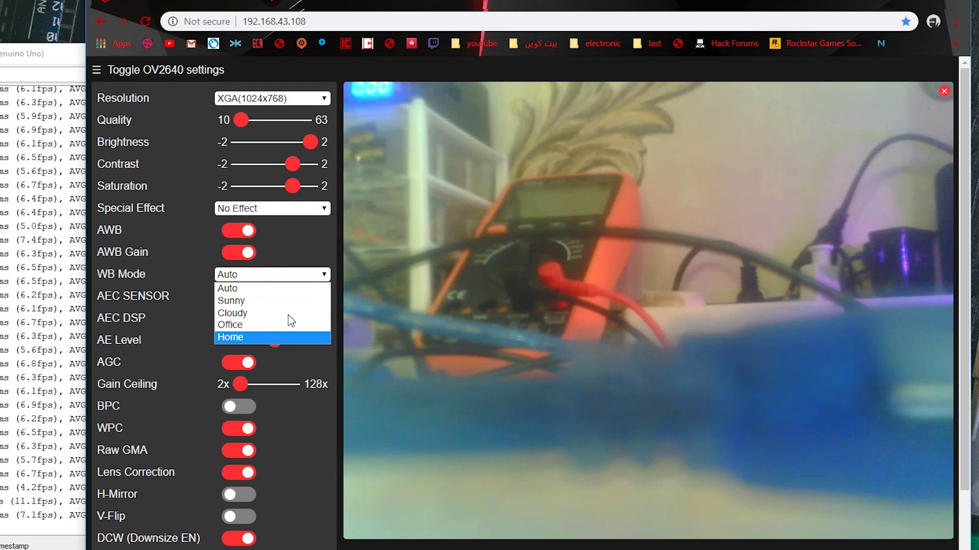
left_click(286, 273)
scroll(171, 329, "down", 1)
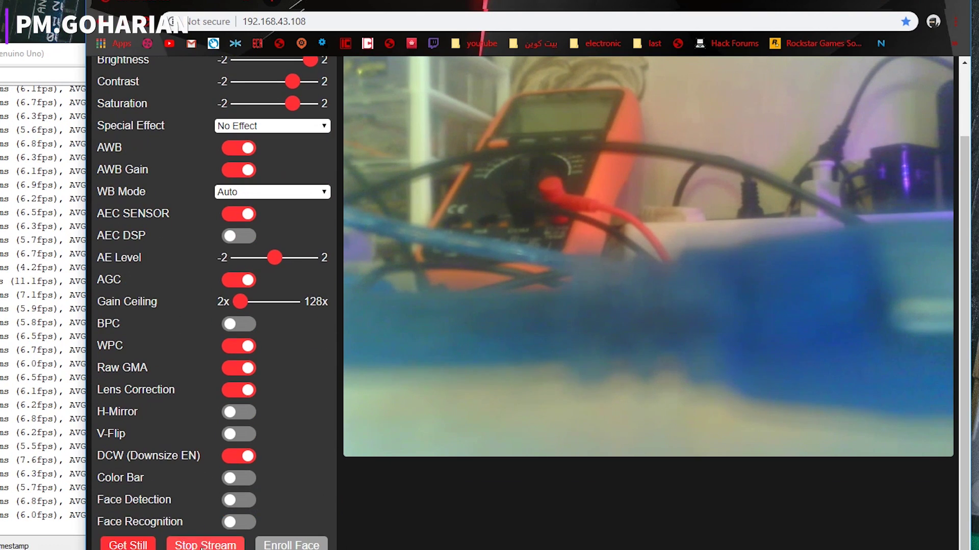